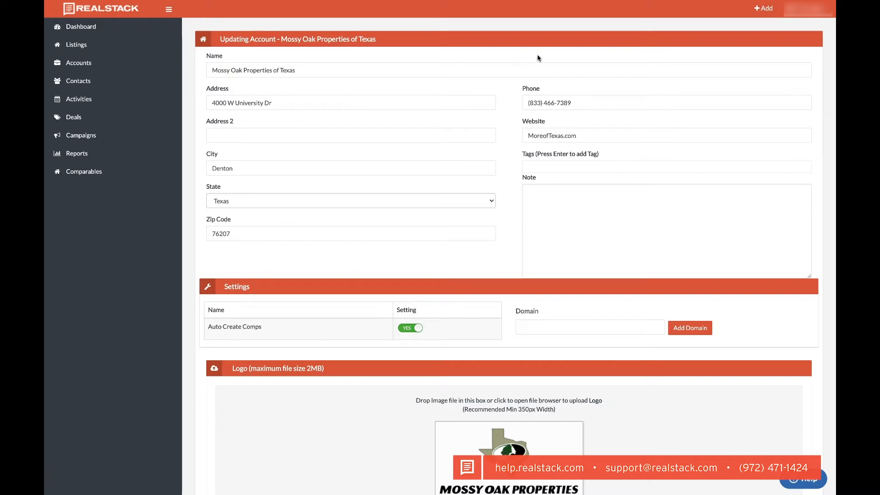
- Open the account settings and review the company details, the Auto Create Comps setting and the uploaded logo
click(808, 8)
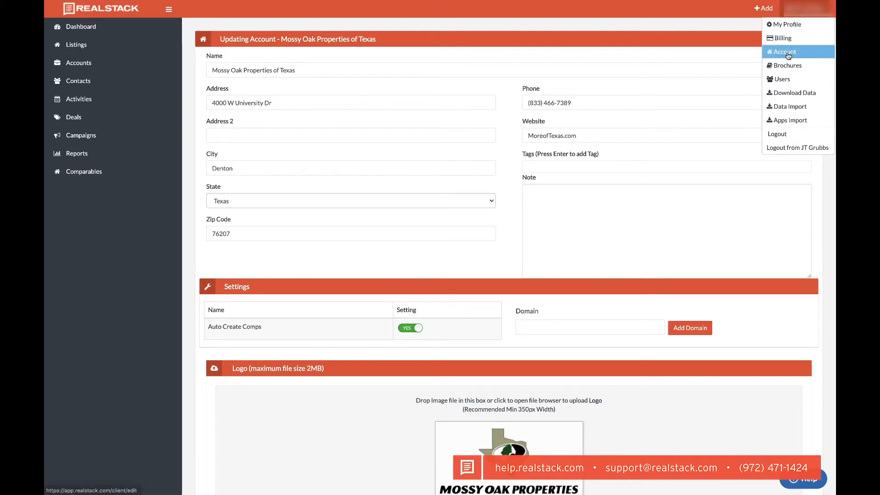
click(514, 163)
scroll(512, 165, down, 2)
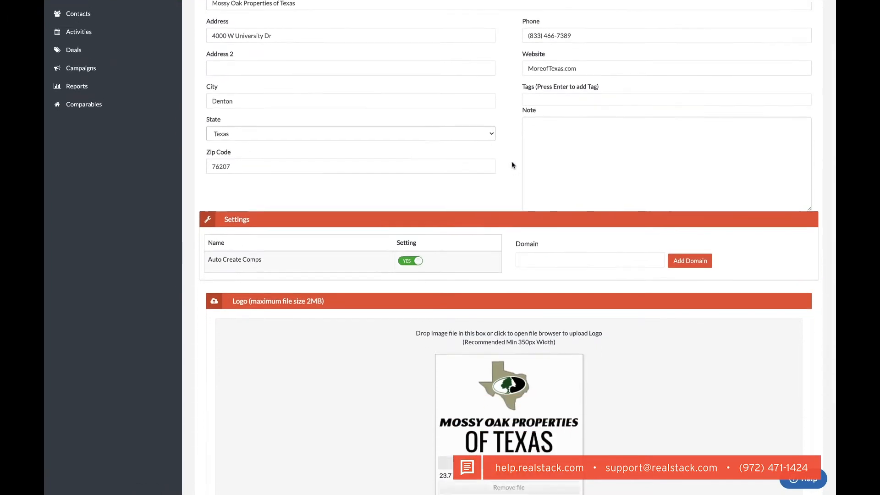
scroll(512, 165, down, 3)
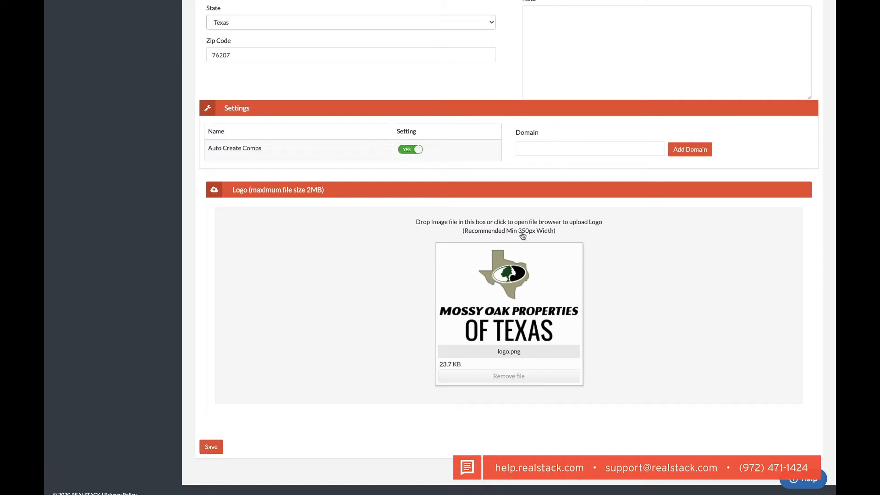
scroll(522, 236, up, 4)
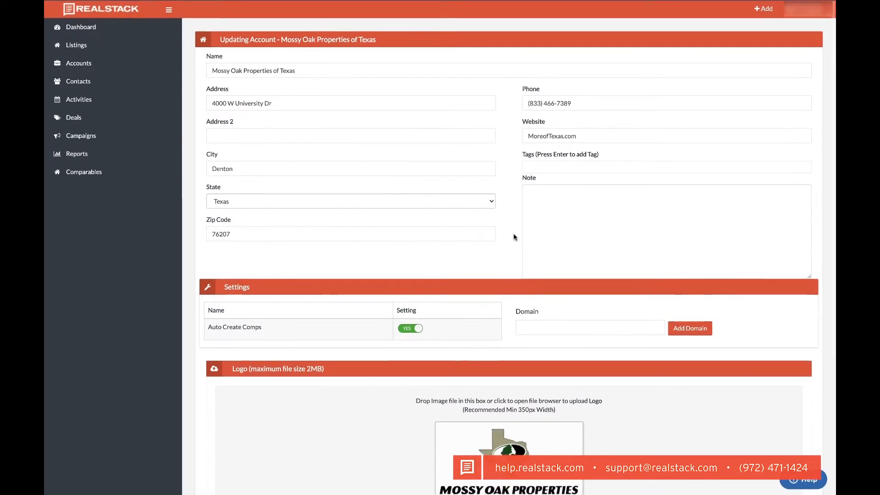
- Open the brochure settings and save them with Auto Generate Brochures turned on
click(807, 8)
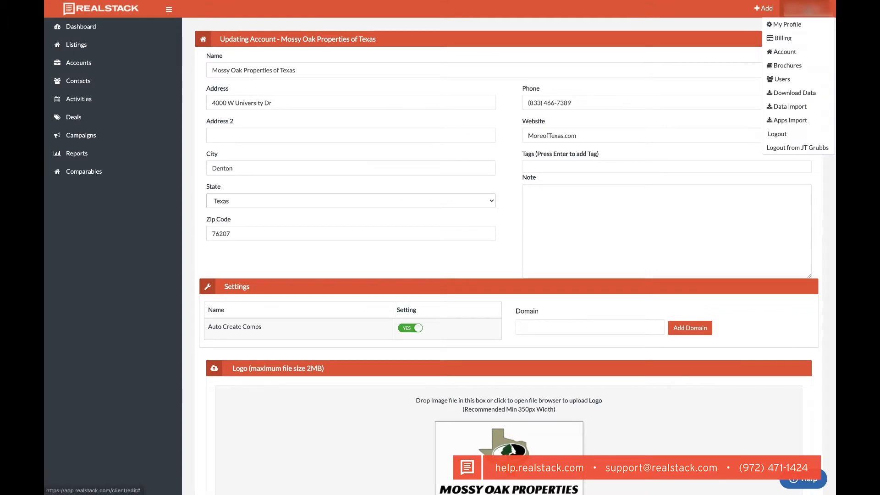
click(792, 68)
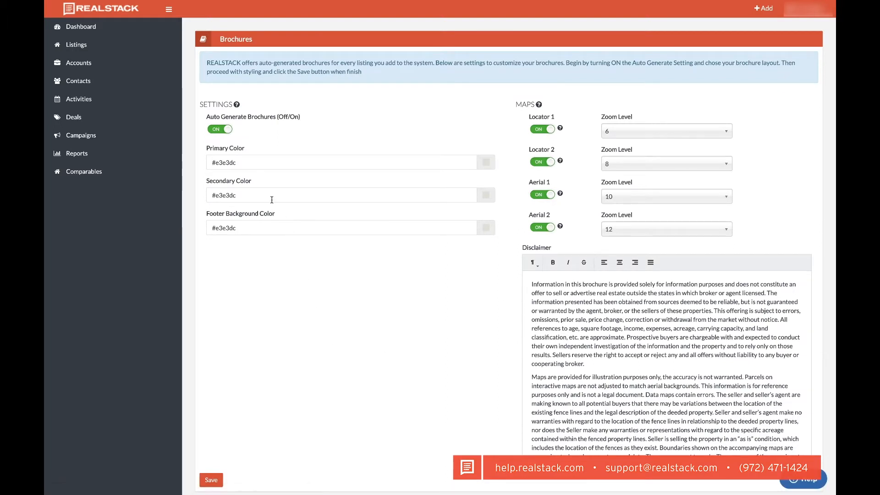
click(216, 131)
click(223, 131)
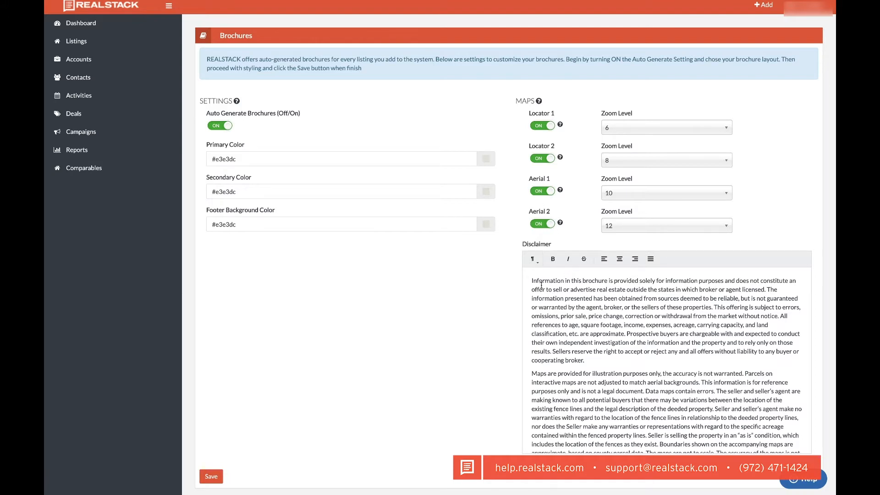
drag(531, 281, 568, 297)
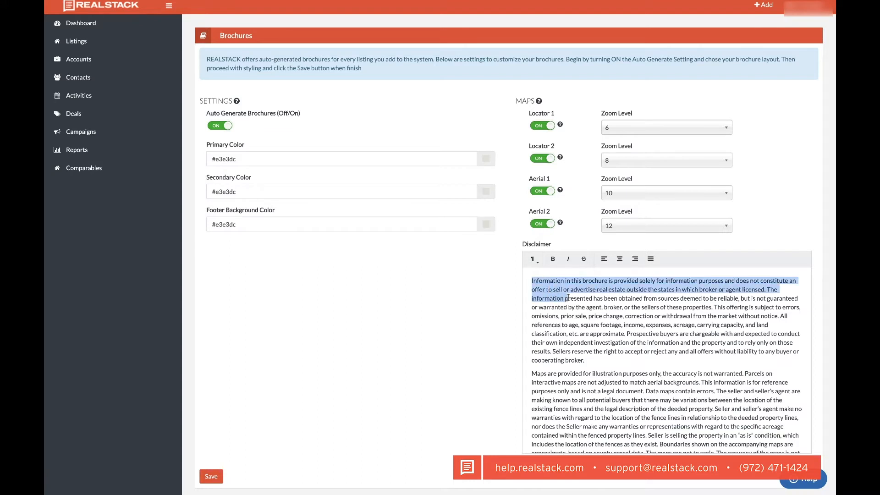
click(568, 298)
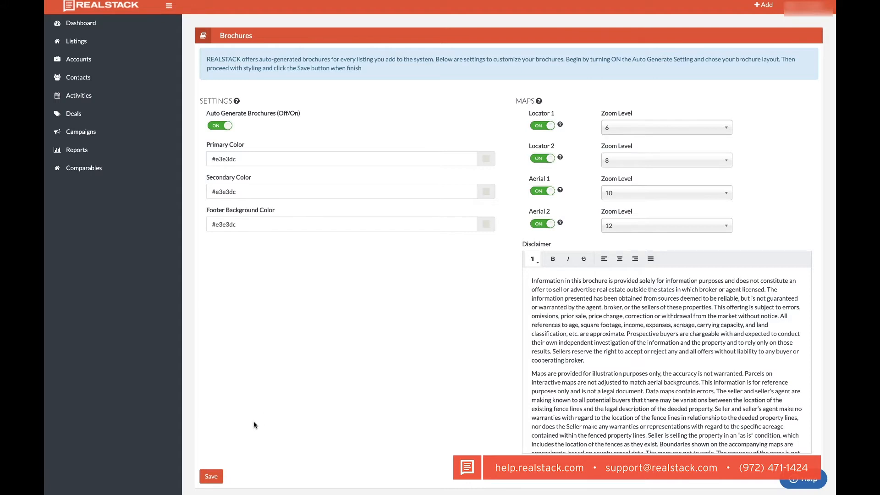
click(211, 479)
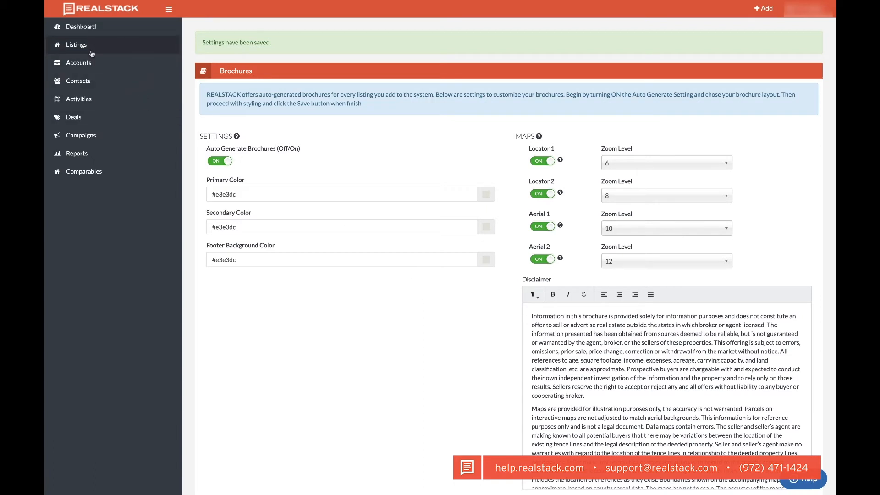
- Edit the "BEAUTY ON THE BLUFFS!" listing to remove its existing brochure PDF, and submit the listing update
click(76, 48)
click(82, 79)
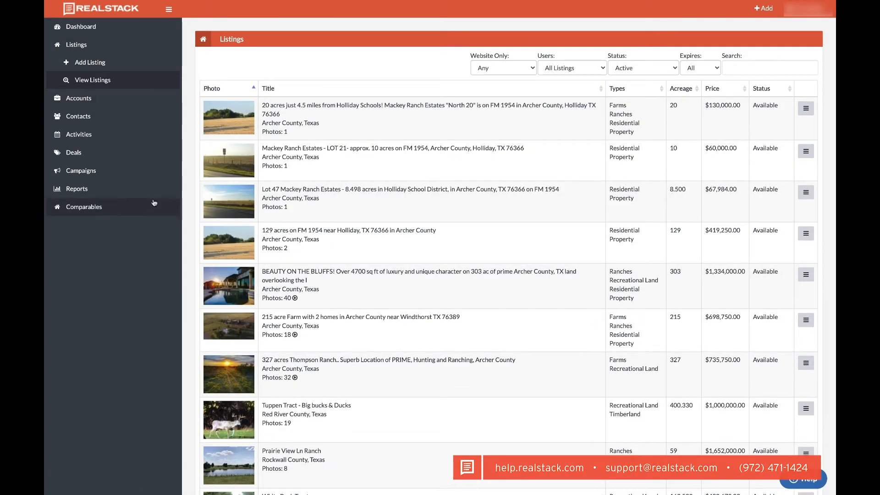
click(807, 276)
click(792, 290)
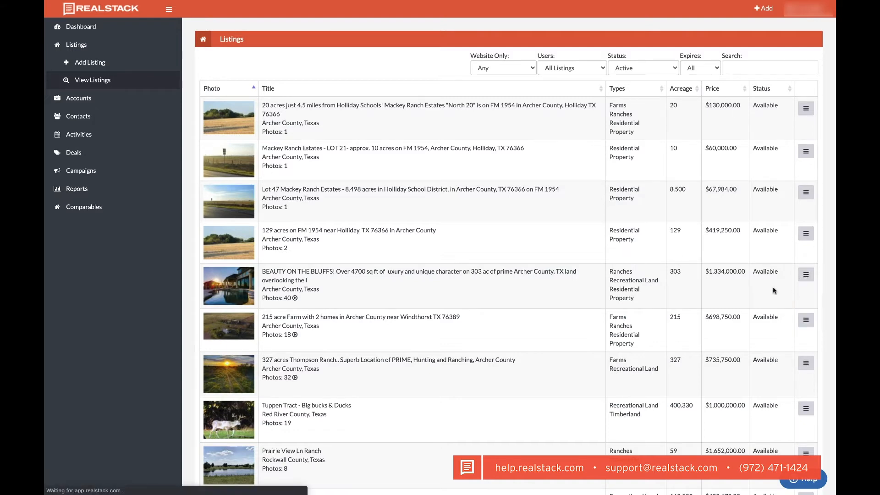
scroll(548, 360, down, 8)
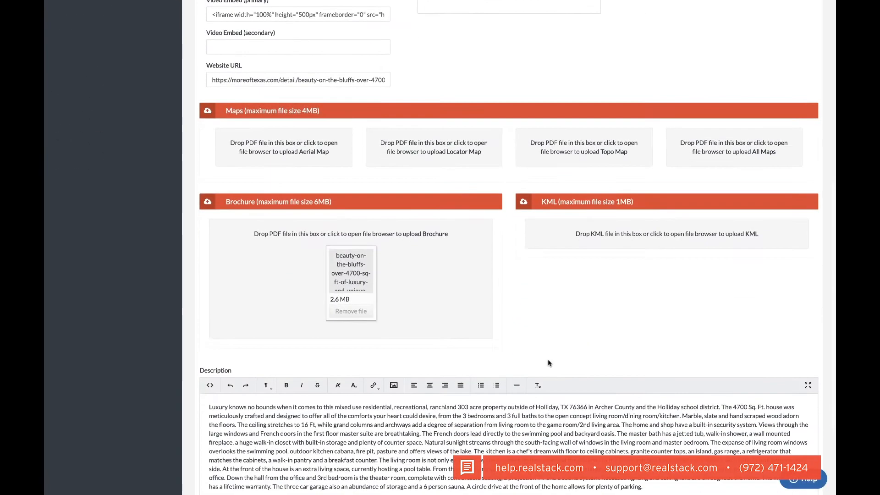
click(357, 313)
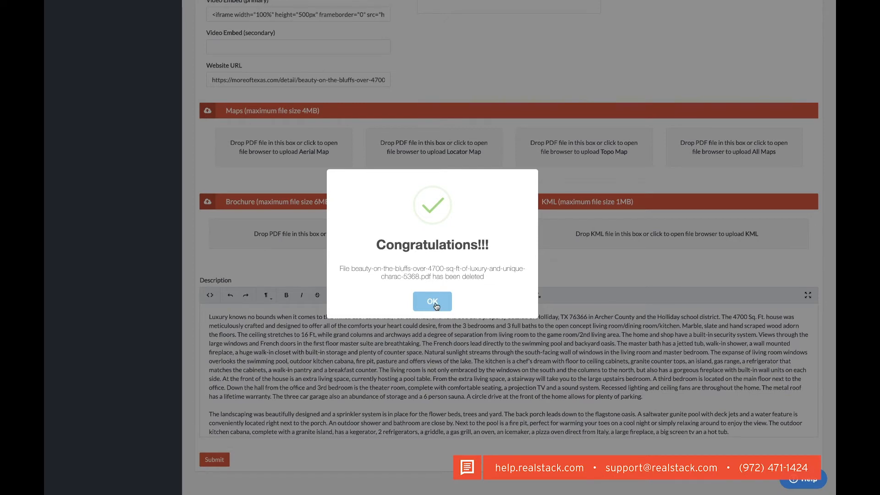
click(433, 302)
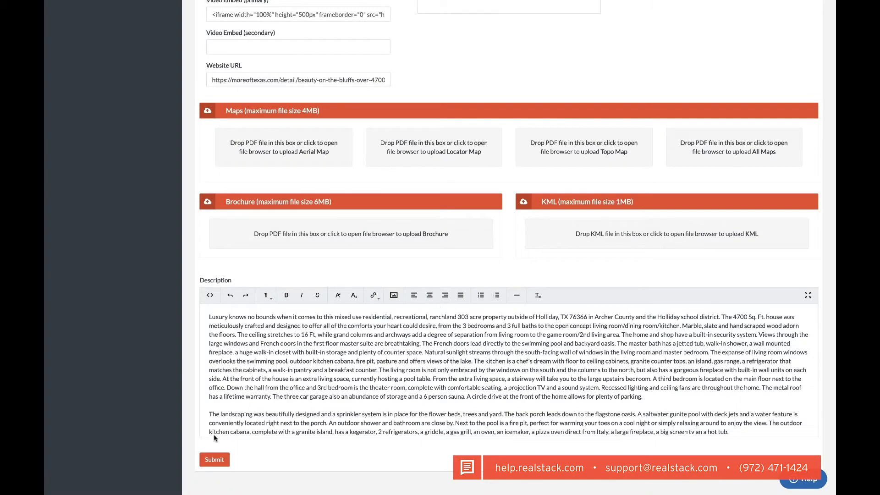
click(224, 461)
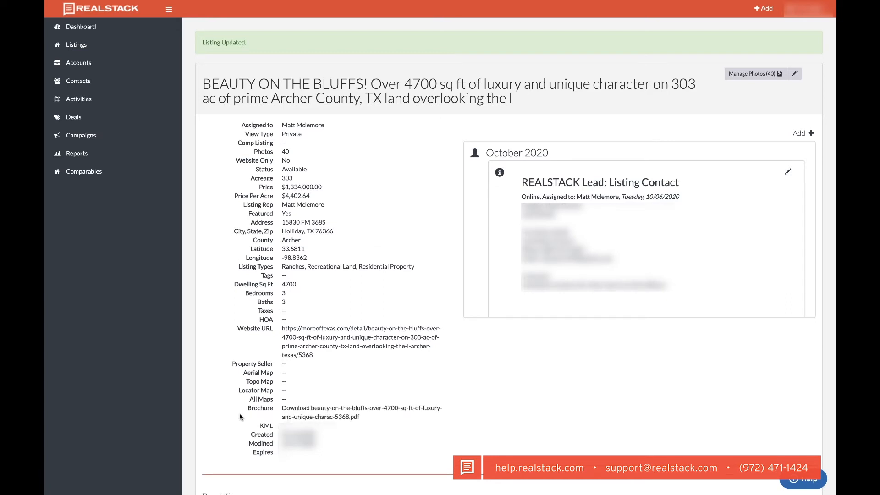
- Download and open the listing's brochure PDF, and examine its cover and summary pages
click(311, 417)
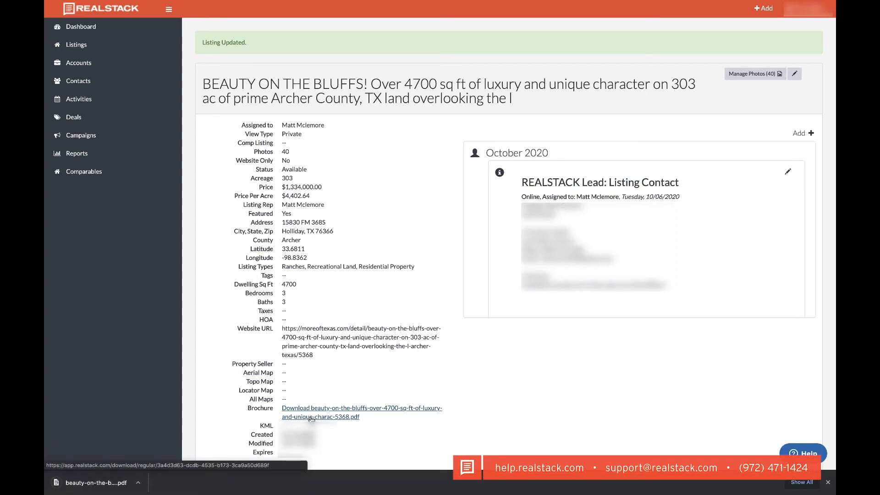
click(97, 487)
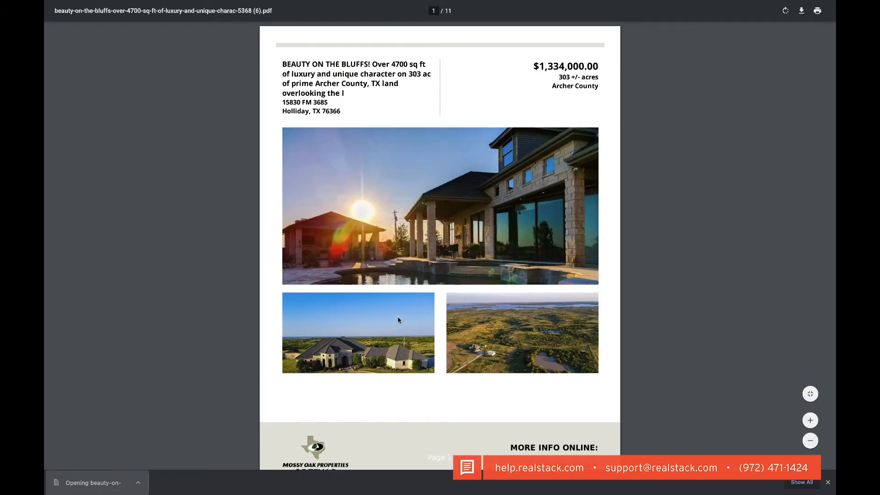
scroll(487, 301, down, 3)
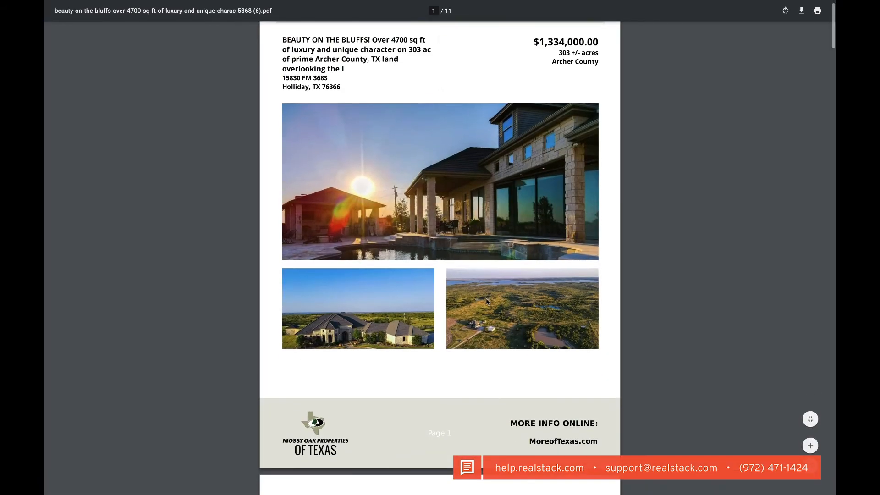
scroll(487, 302, down, 5)
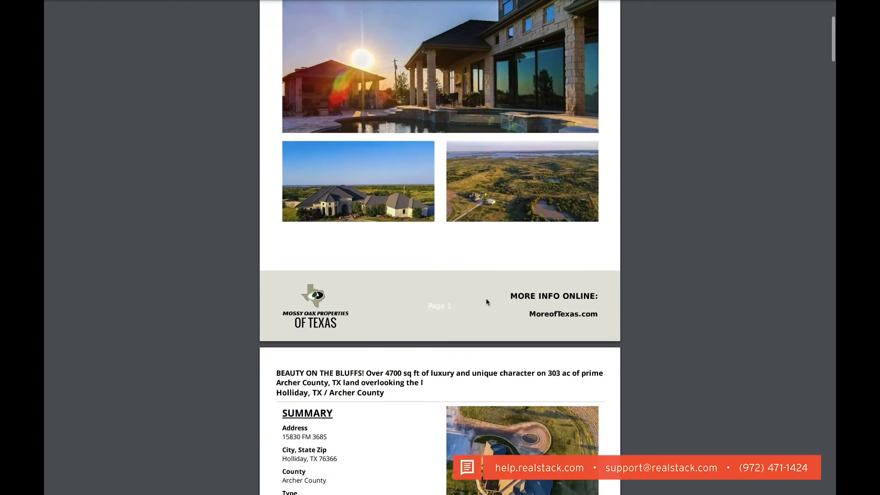
scroll(486, 302, down, 6)
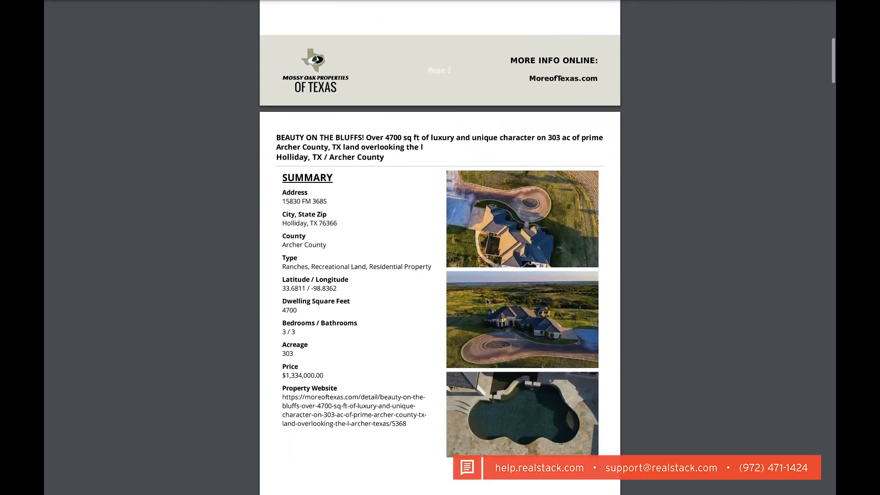
scroll(486, 301, down, 7)
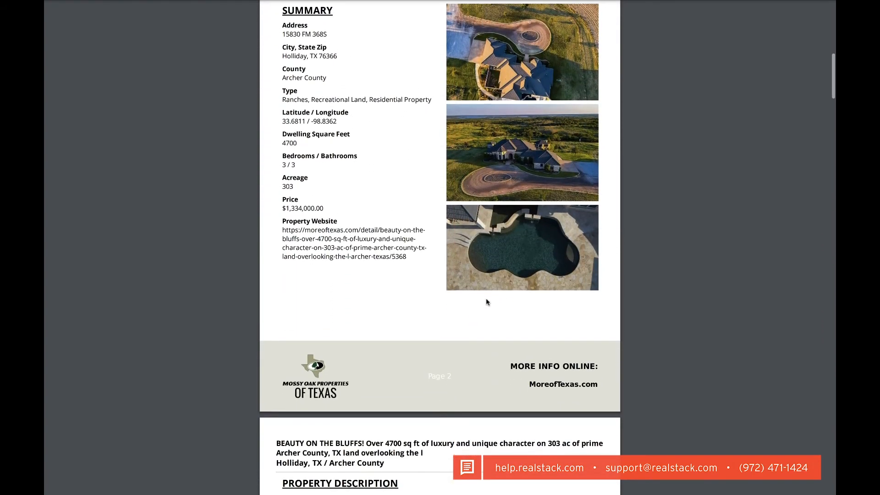
- Examine the brochure's property description, map, listing representative, notes and disclaimers pages
scroll(486, 301, down, 10)
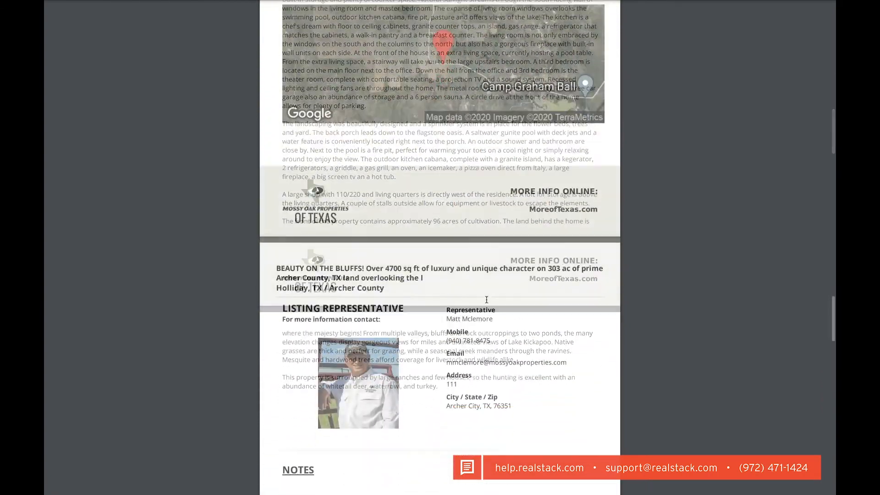
scroll(487, 299, down, 4)
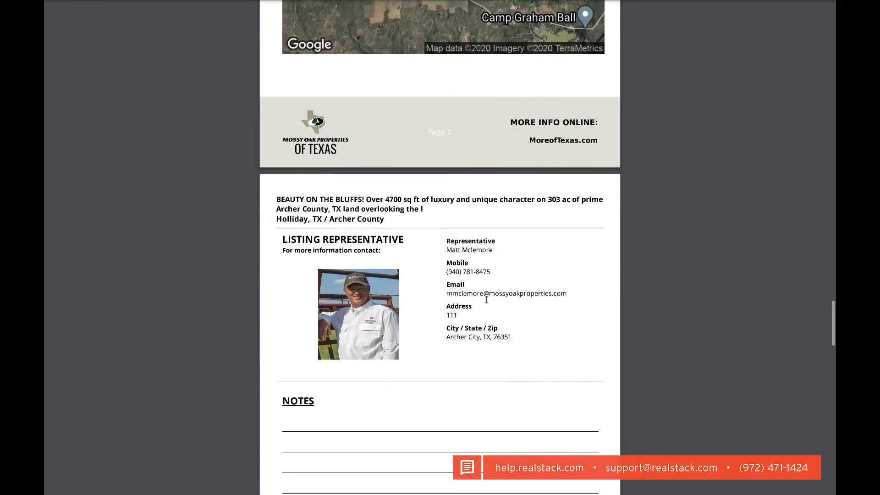
scroll(486, 300, down, 3)
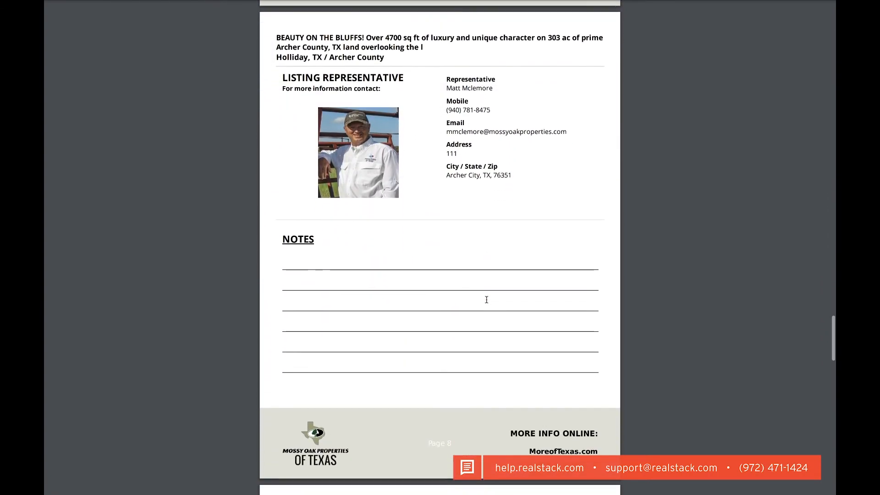
scroll(486, 300, down, 1)
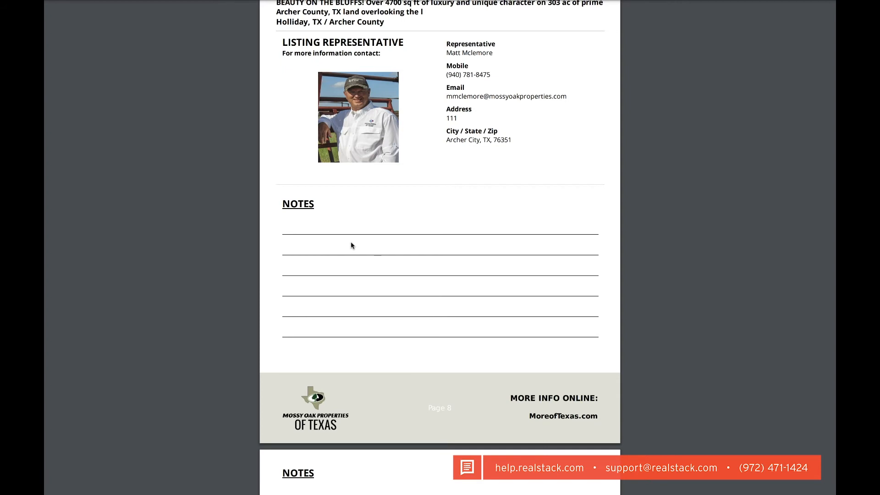
scroll(355, 243, down, 1)
scroll(368, 315, down, 5)
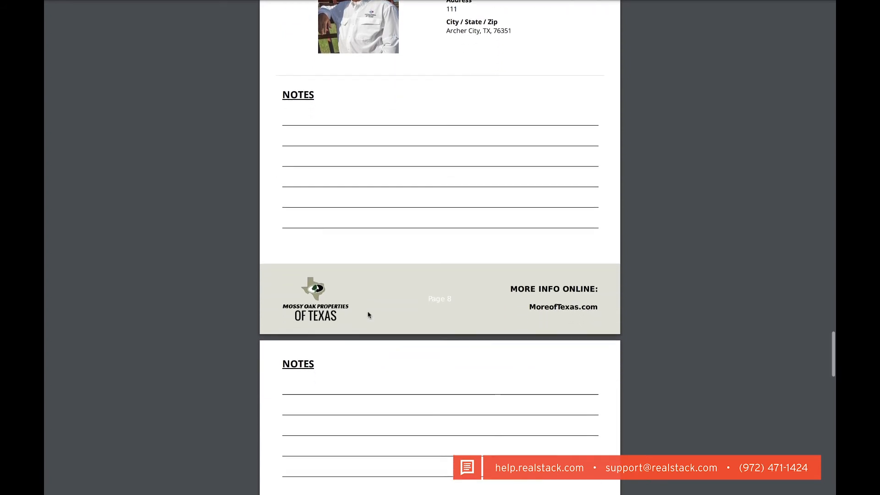
scroll(381, 307, down, 5)
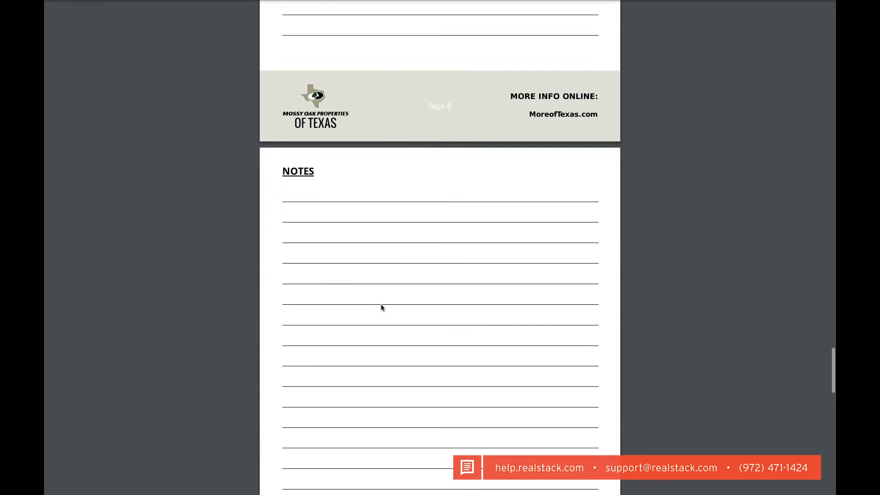
scroll(381, 308, down, 3)
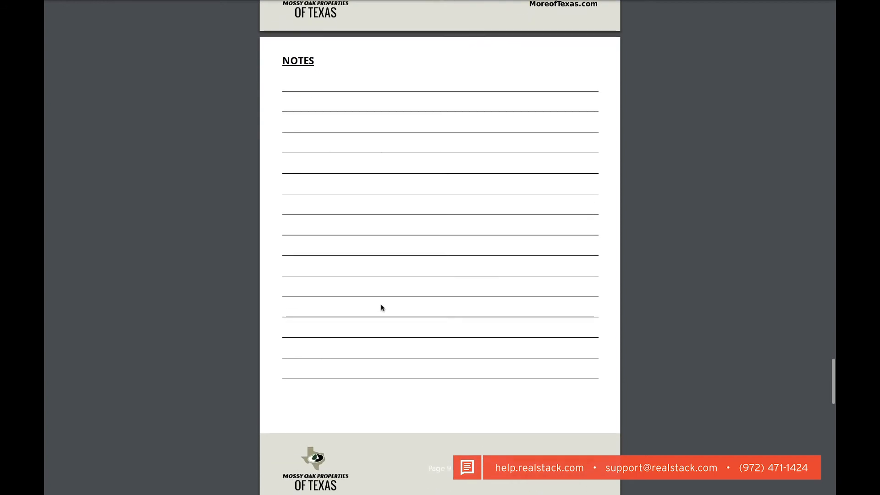
scroll(381, 307, down, 4)
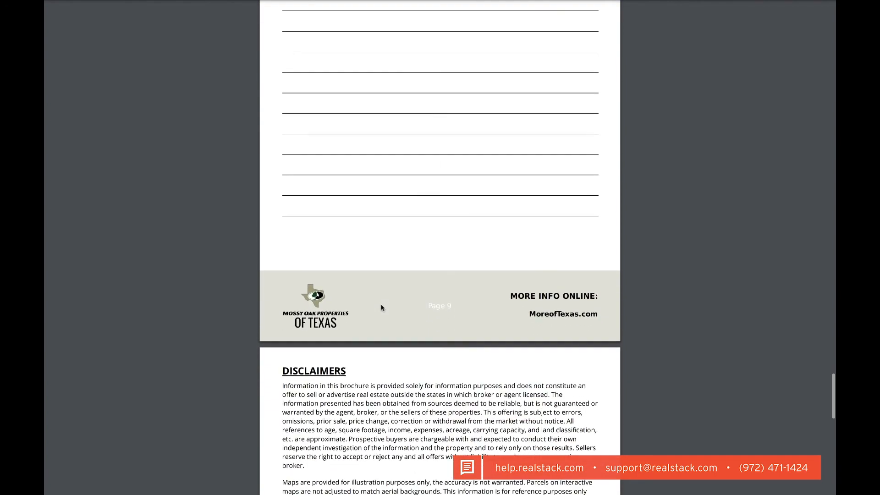
scroll(381, 307, down, 9)
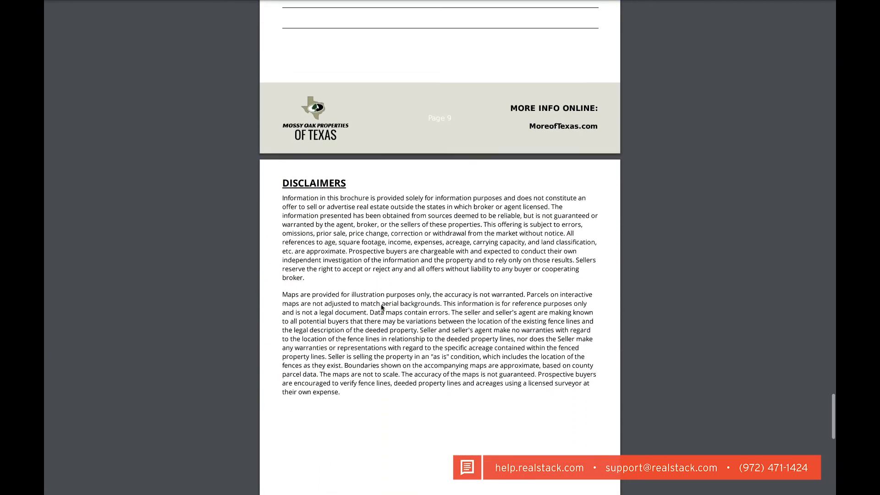
scroll(381, 307, down, 6)
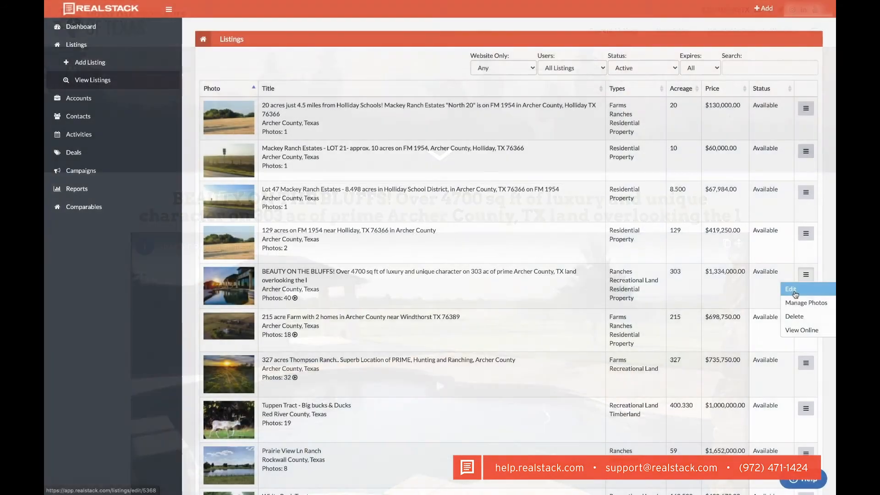
- Delete the brochure PDF from the "BEAUTY ON THE BLUFFS!" listing and resubmit the listing to regenerate its brochure
click(792, 291)
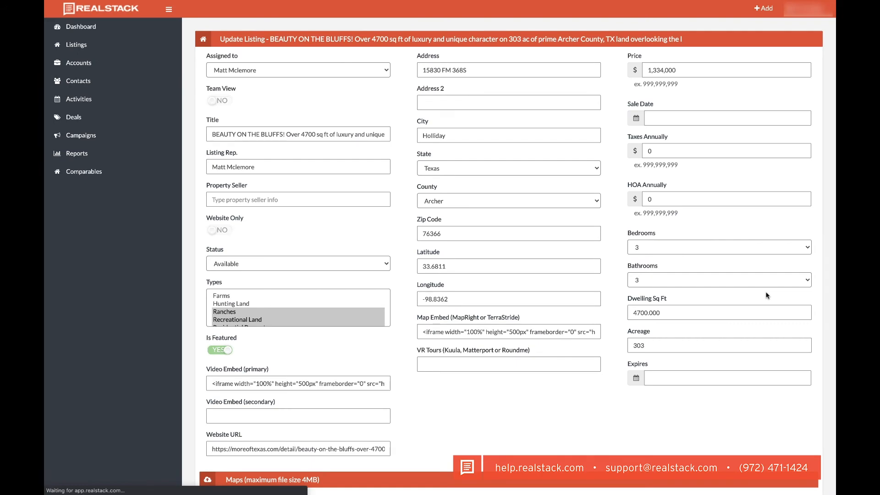
scroll(548, 359, down, 8)
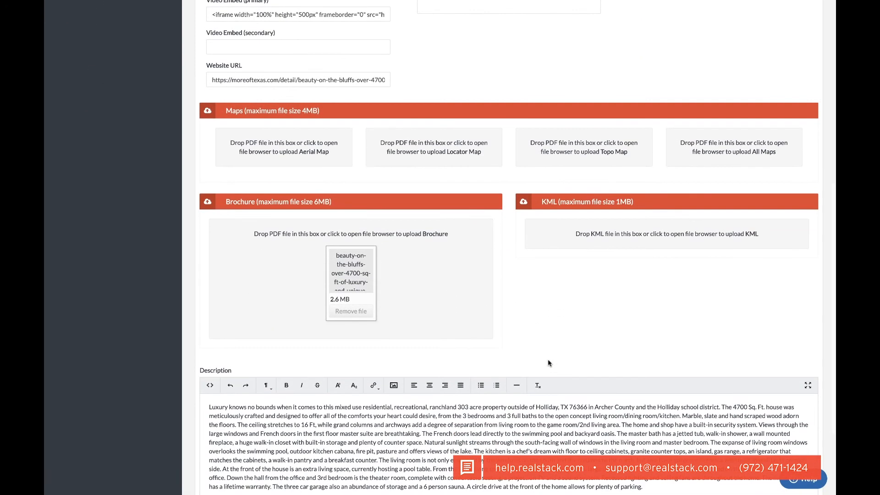
click(358, 313)
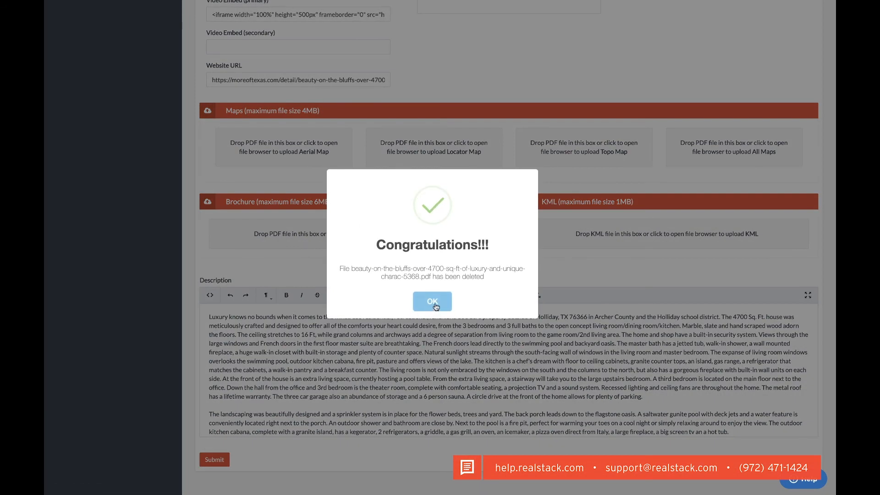
click(432, 302)
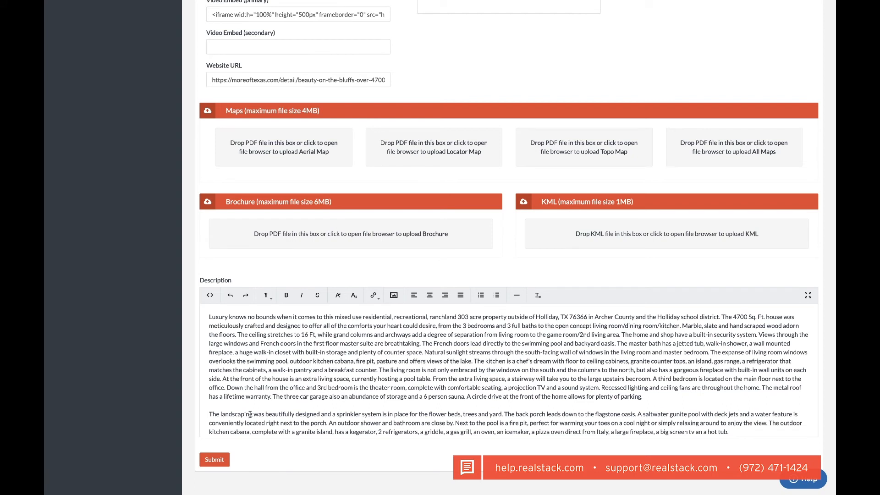
click(214, 460)
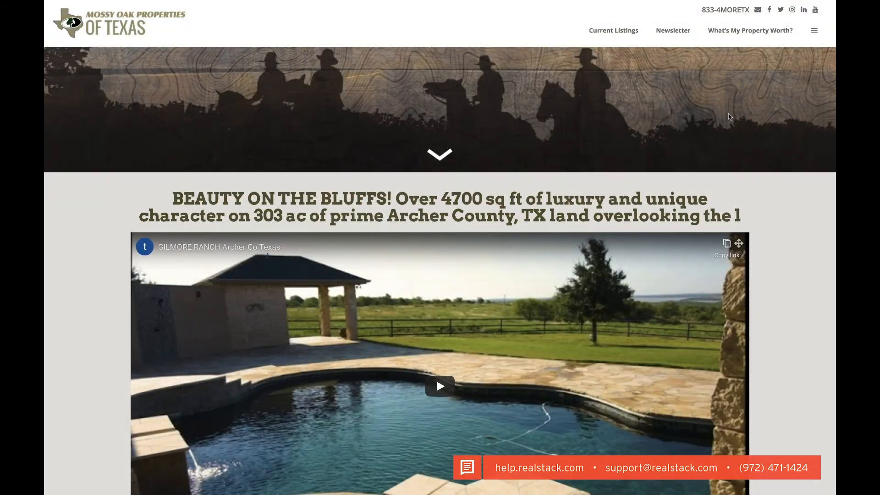
- Open the brochure download form from the "BEAUTY ON THE BLUFFS!" listing's page on the Mossy Oak Properties of Texas website
scroll(729, 116, down, 2)
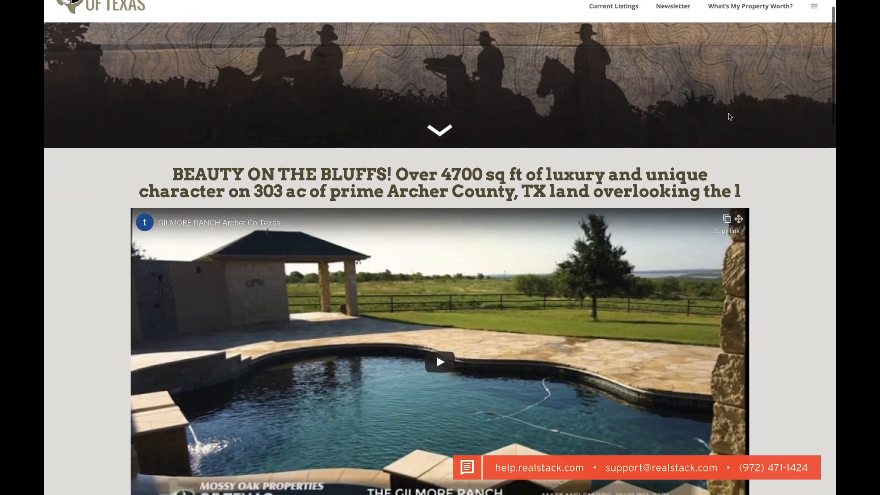
scroll(730, 116, down, 3)
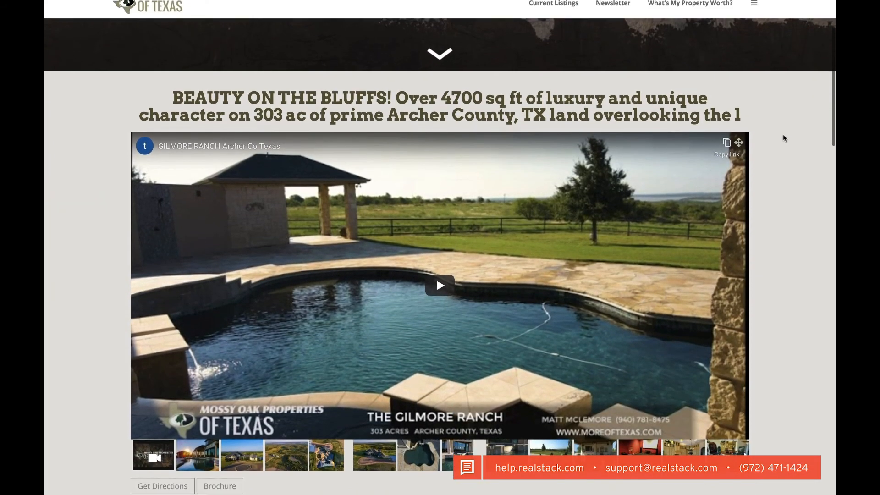
scroll(791, 141, down, 3)
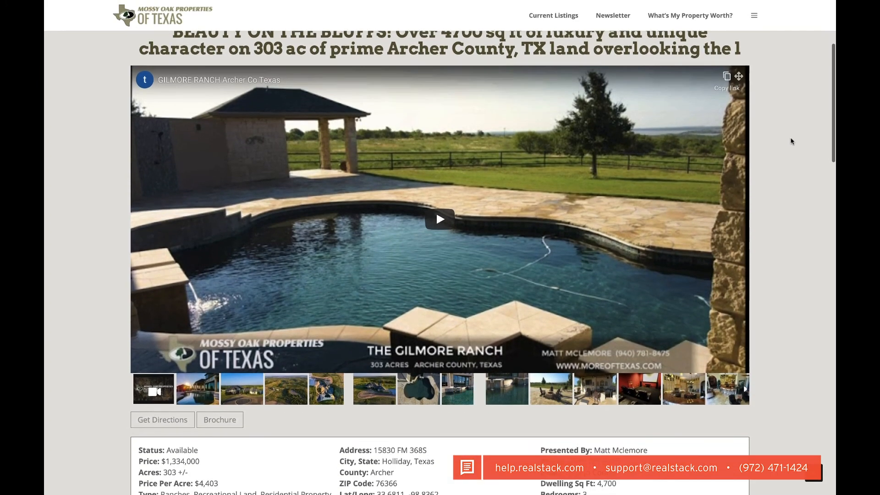
scroll(791, 141, down, 3)
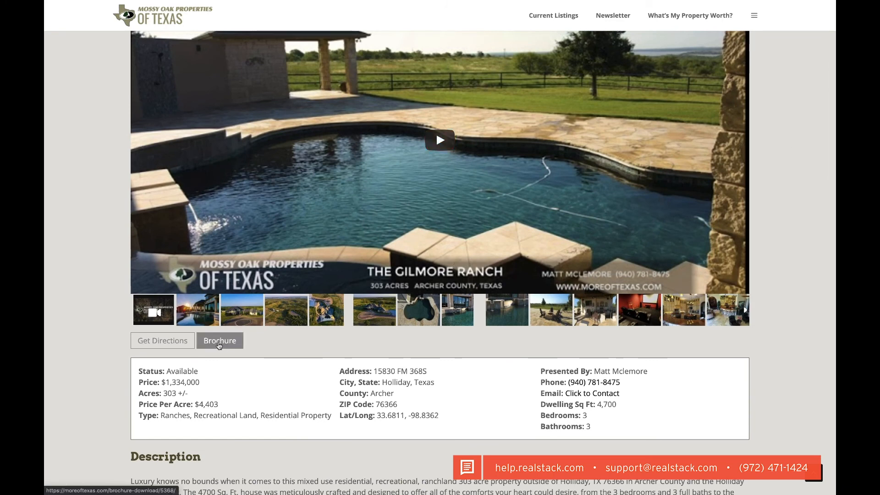
click(218, 344)
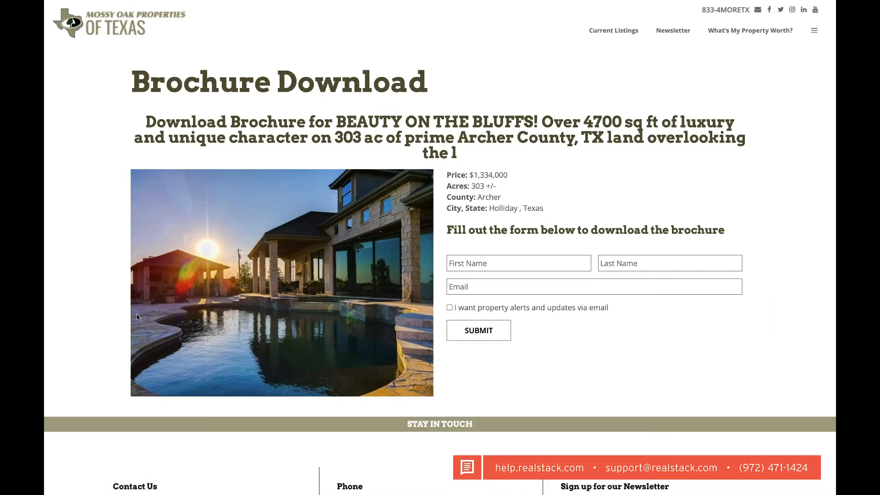